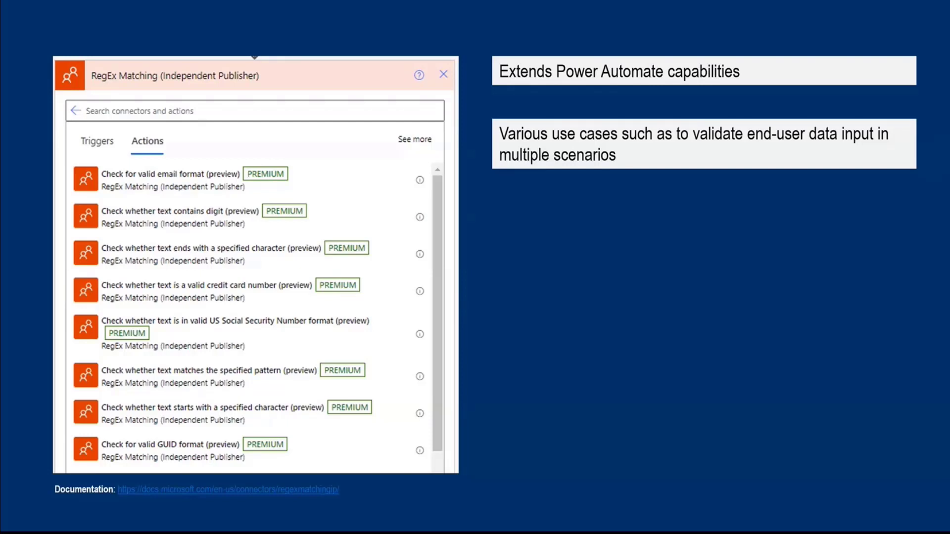
key(Right)
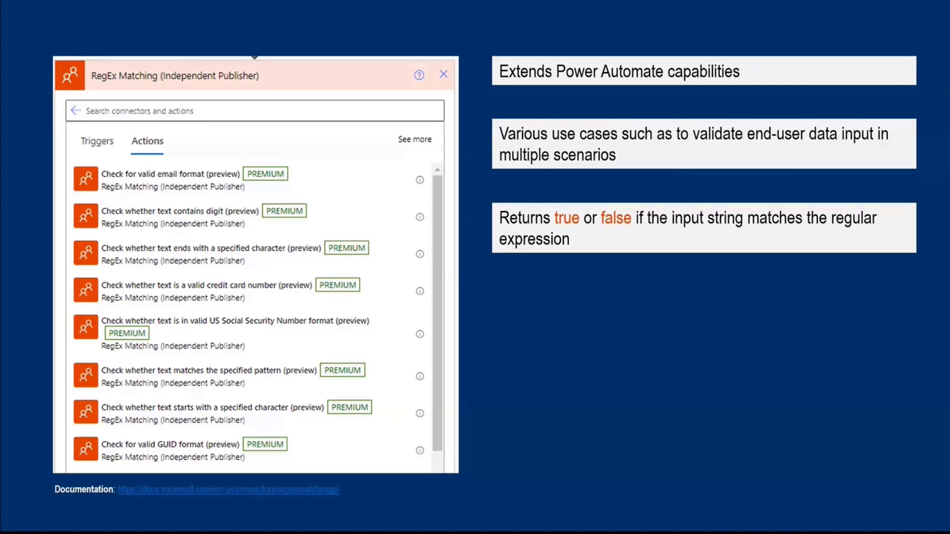
key(Right)
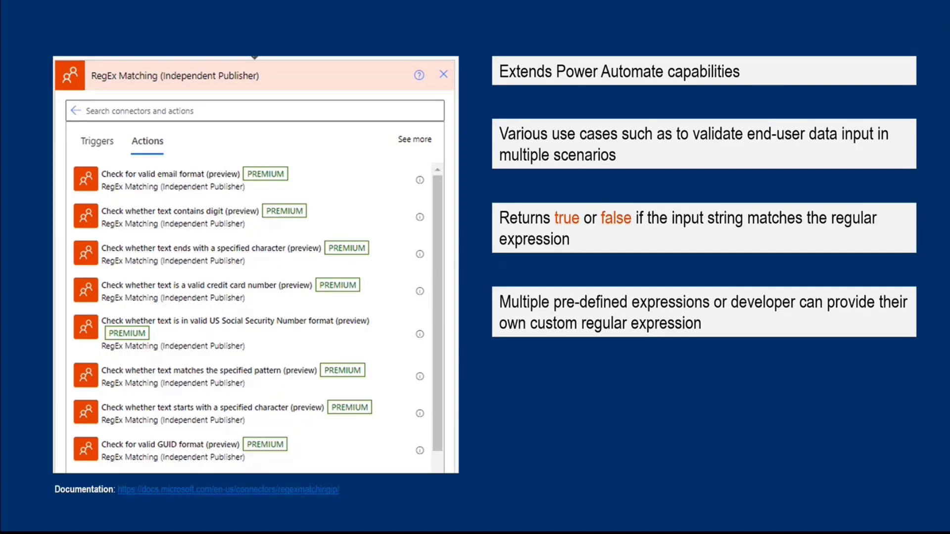
key(Right)
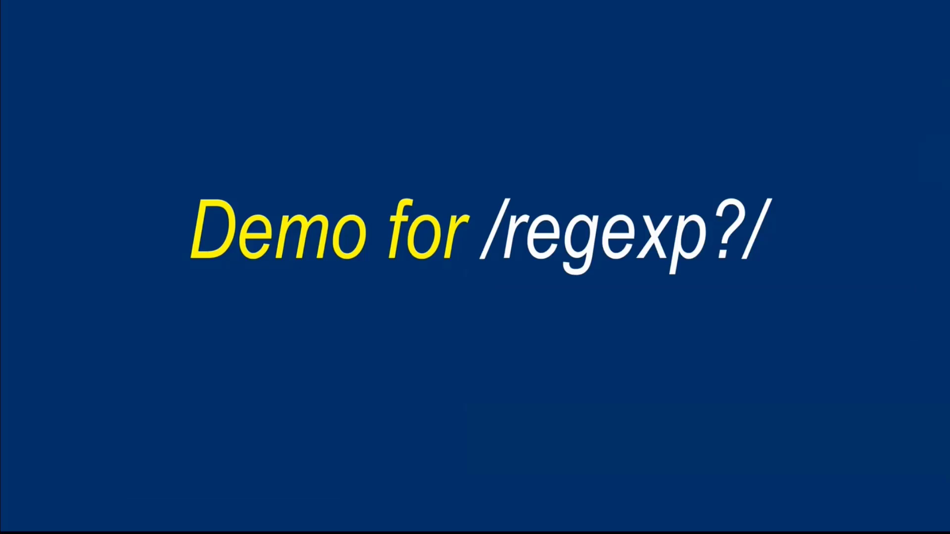
Switch to the /regexp?/ demo flow in Power Automate and expand the manual trigger to review its input fields
key(alt+Tab)
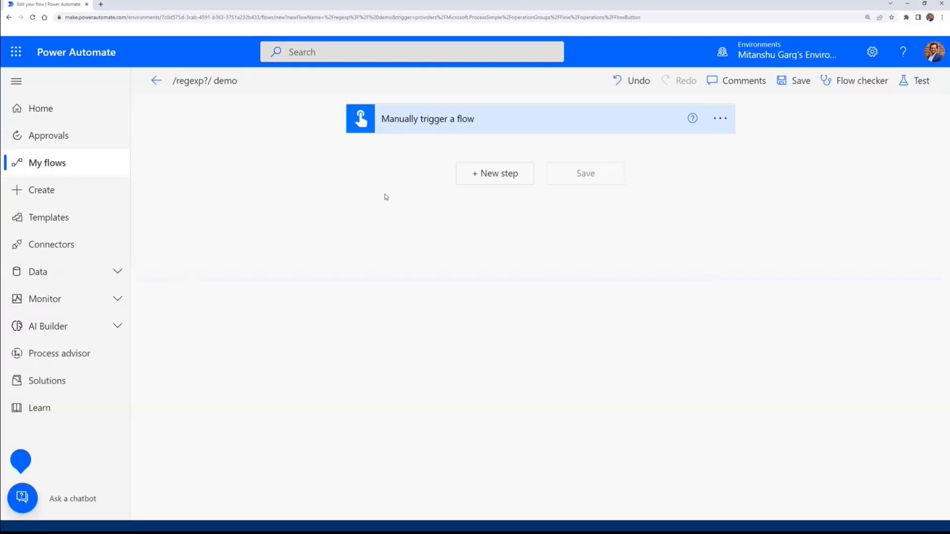
click(399, 130)
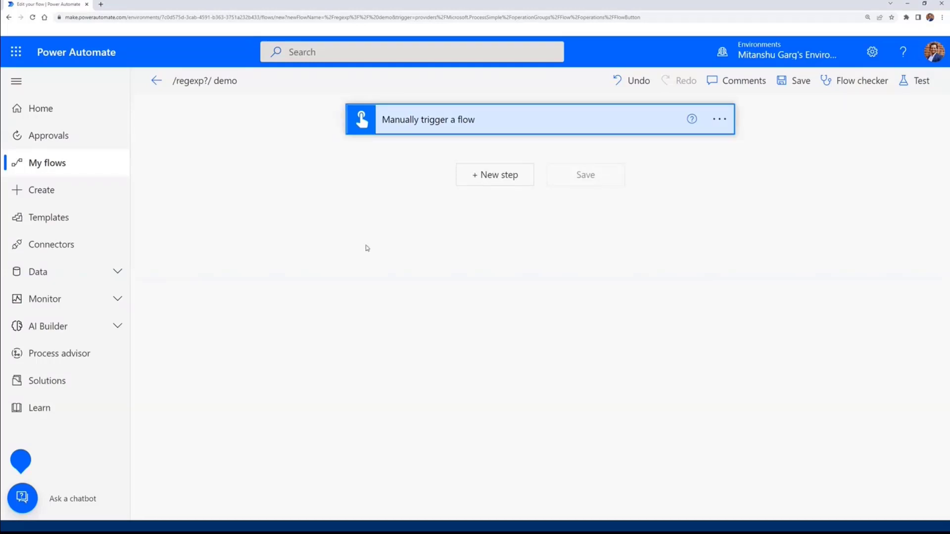
right_click(319, 251)
click(339, 173)
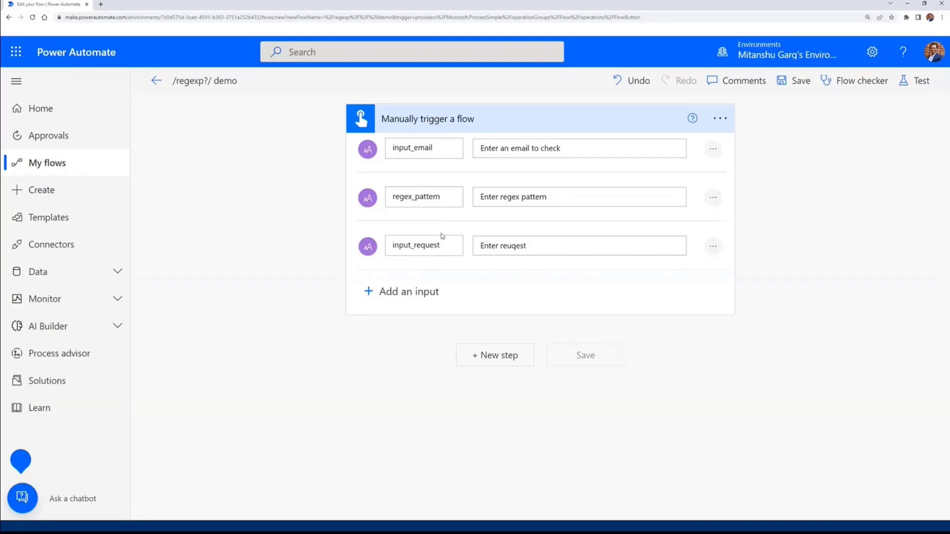
Add the RegEx Matching action "Check for valid email format" after the manual trigger
click(491, 356)
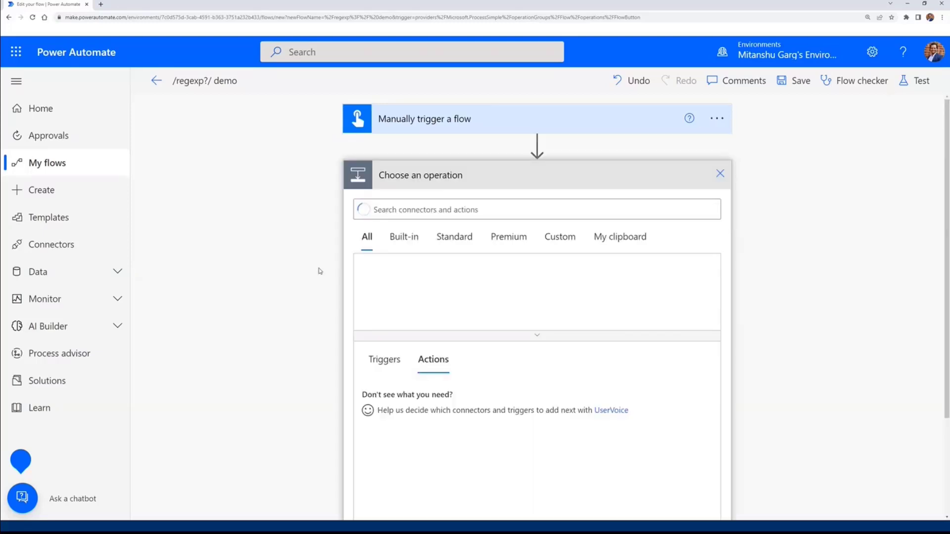
click(402, 209)
text(regex)
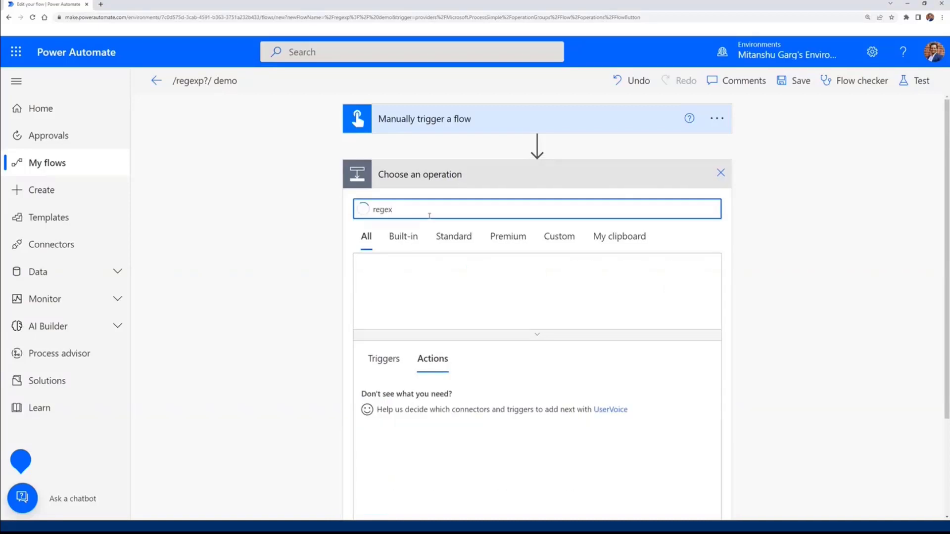
click(370, 308)
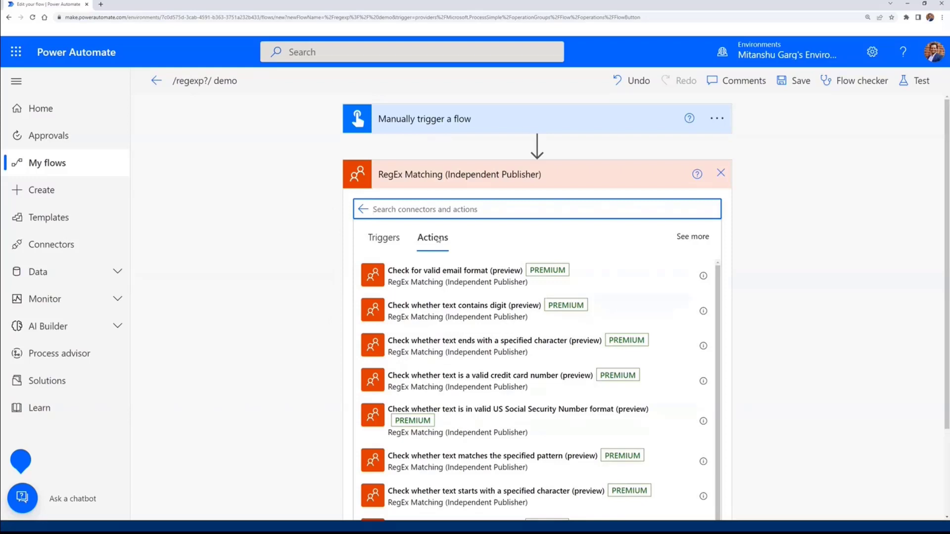
click(451, 283)
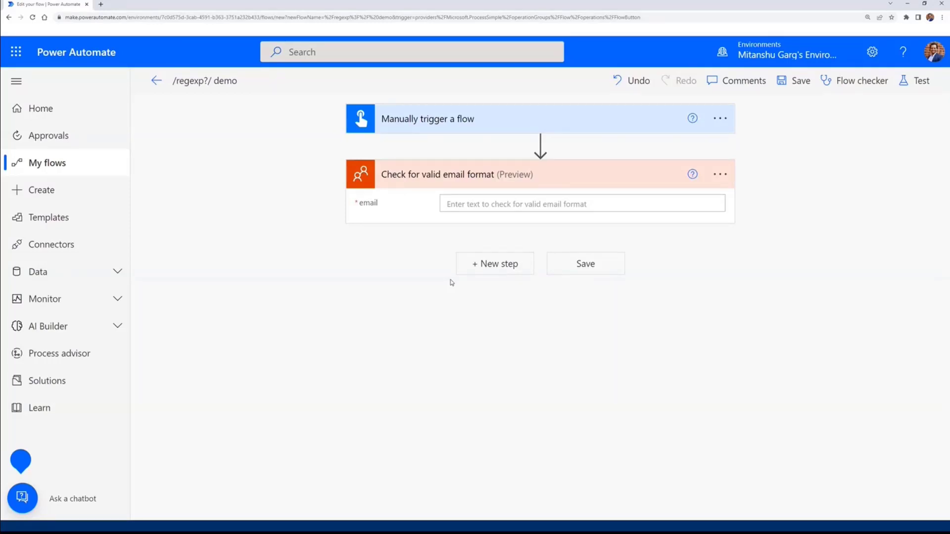
Set the email parameter of the email format check to the trigger's input_email dynamic value
click(456, 204)
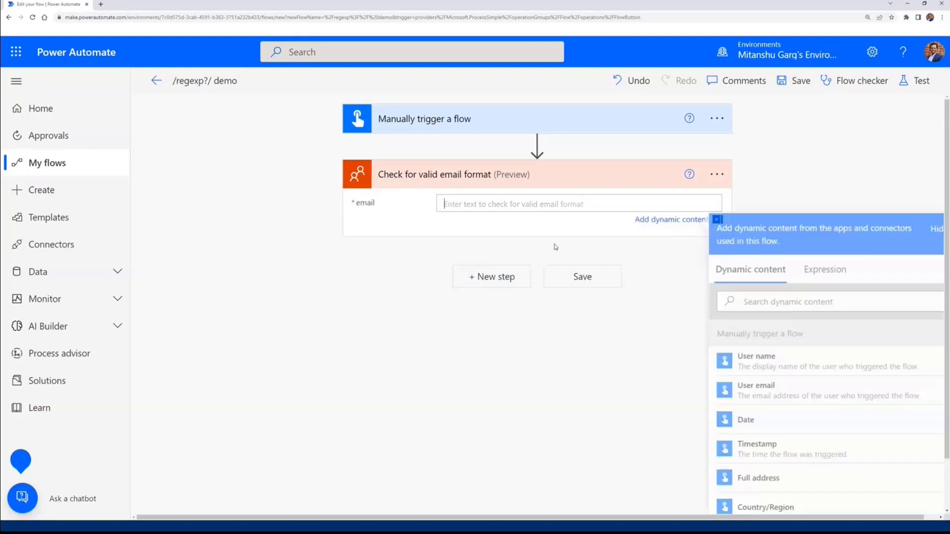
click(759, 302)
text(email)
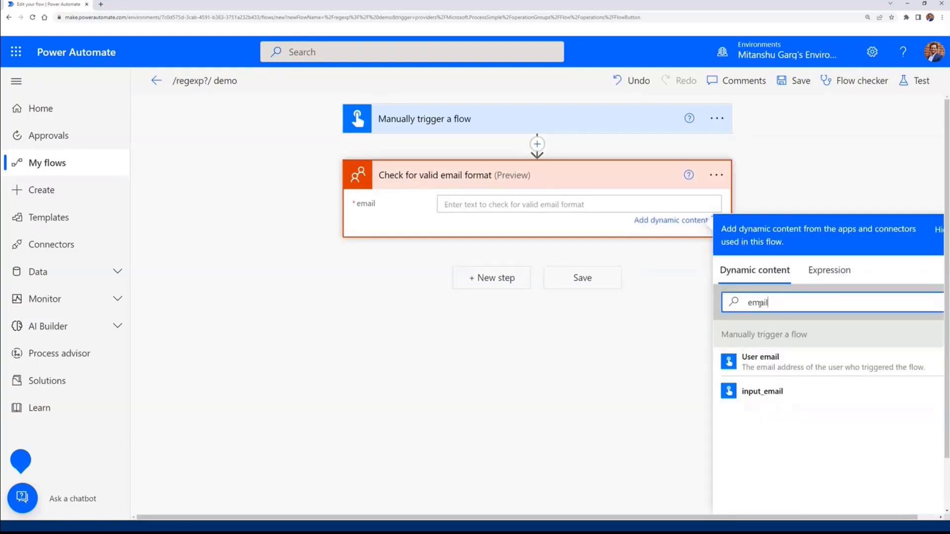
click(802, 393)
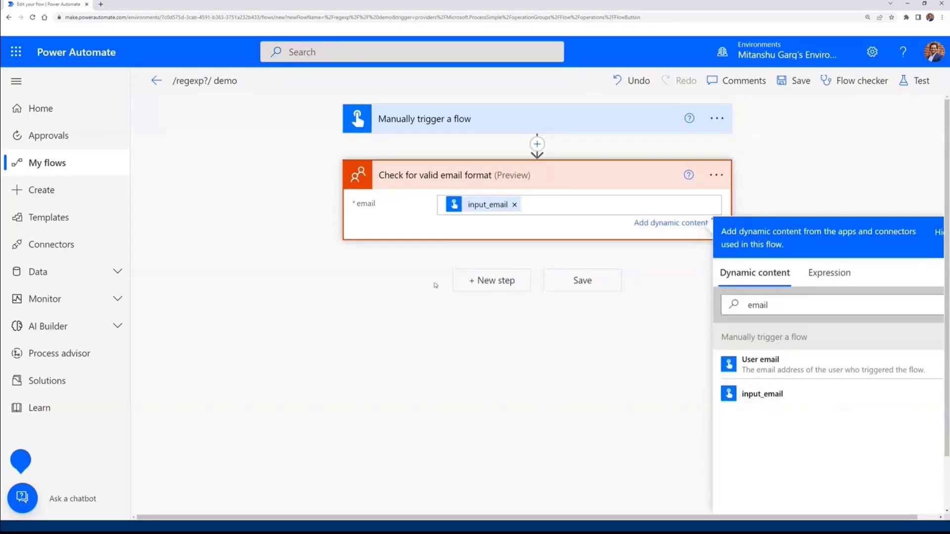
click(447, 316)
Add the RegEx Matching action "Check whether text matches the specified pattern" after the email format check
click(494, 266)
text(regex)
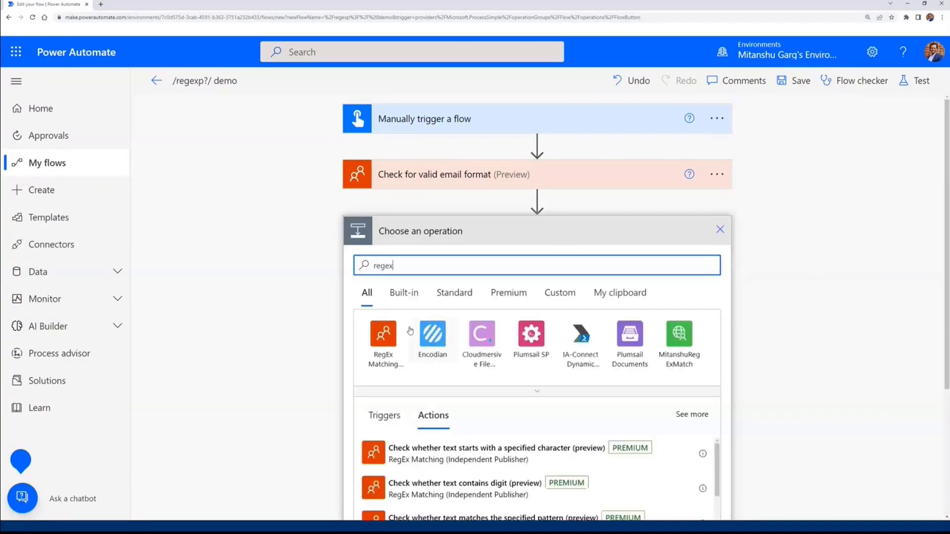
click(384, 335)
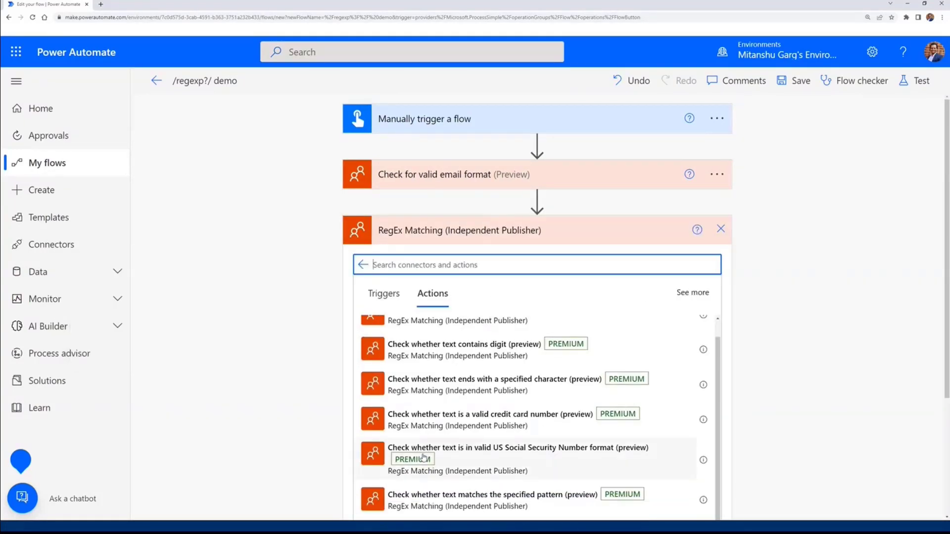
scroll(436, 457, up, 2)
scroll(470, 461, down, 5)
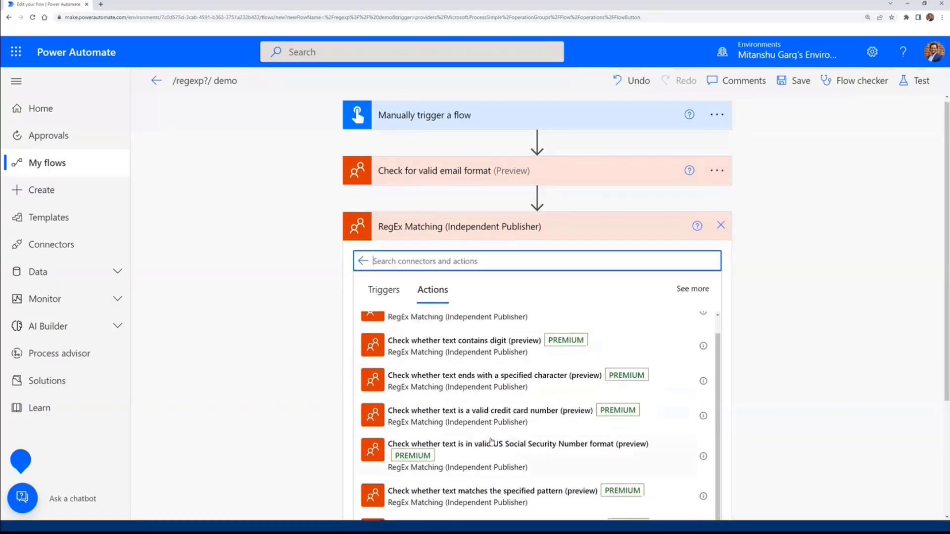
click(494, 462)
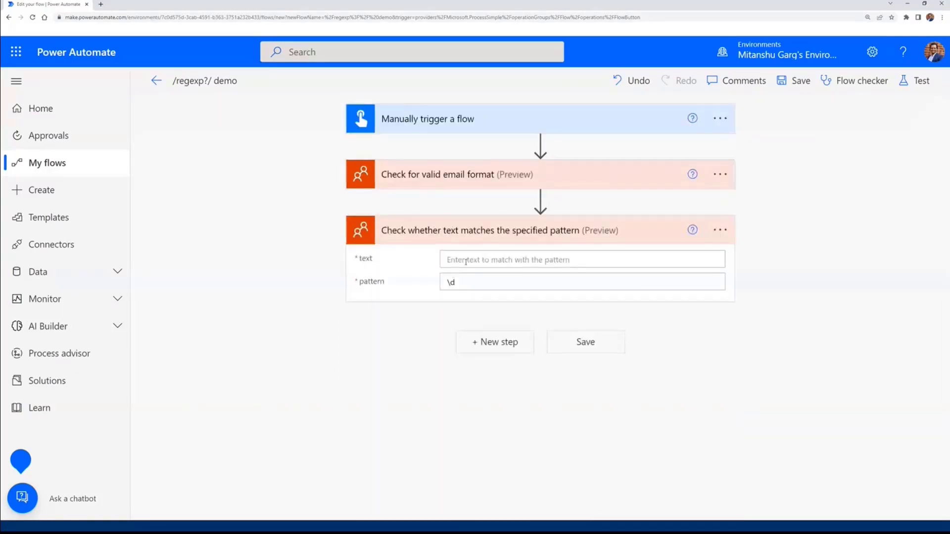
Replace the default pattern in the pattern-matching action with the trigger's regex_pattern dynamic value
click(465, 287)
key(ctrl+a)
key(BackSpace)
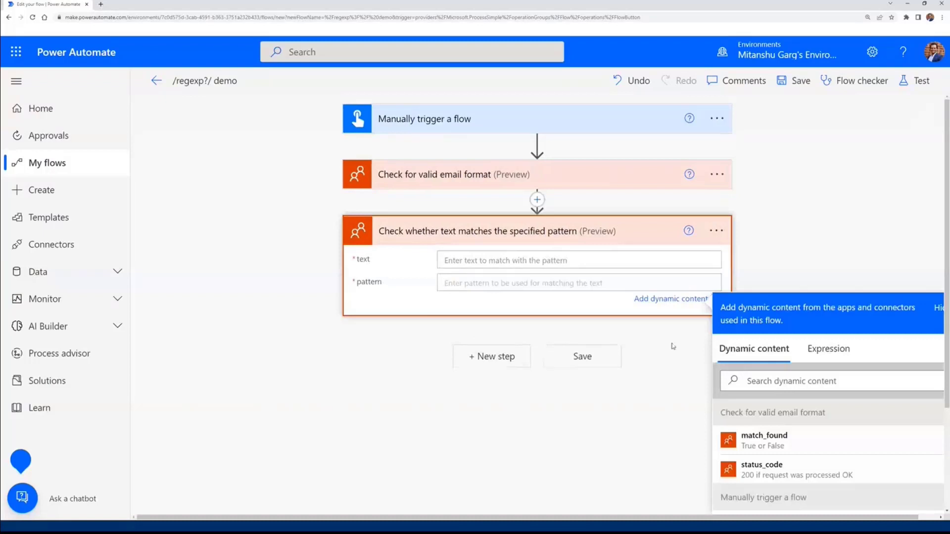
click(781, 386)
text(patter)
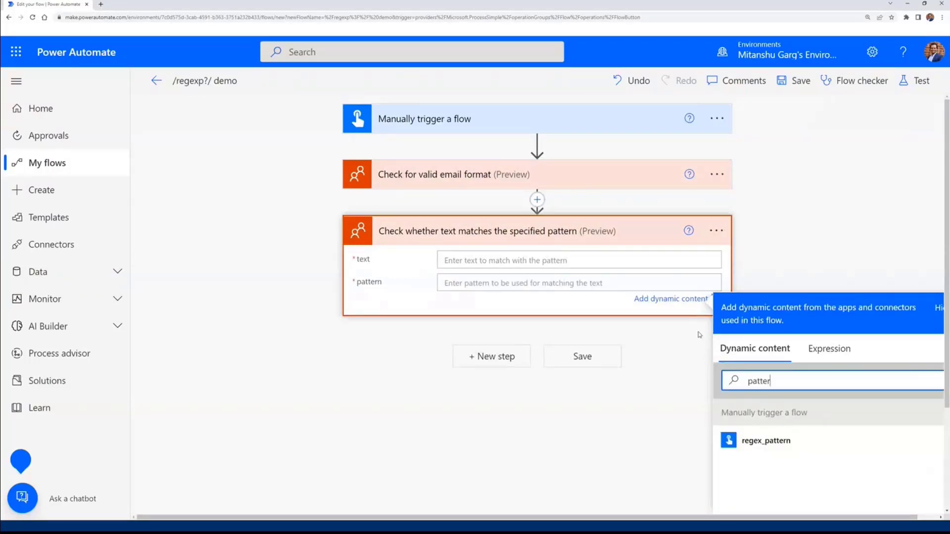
click(766, 441)
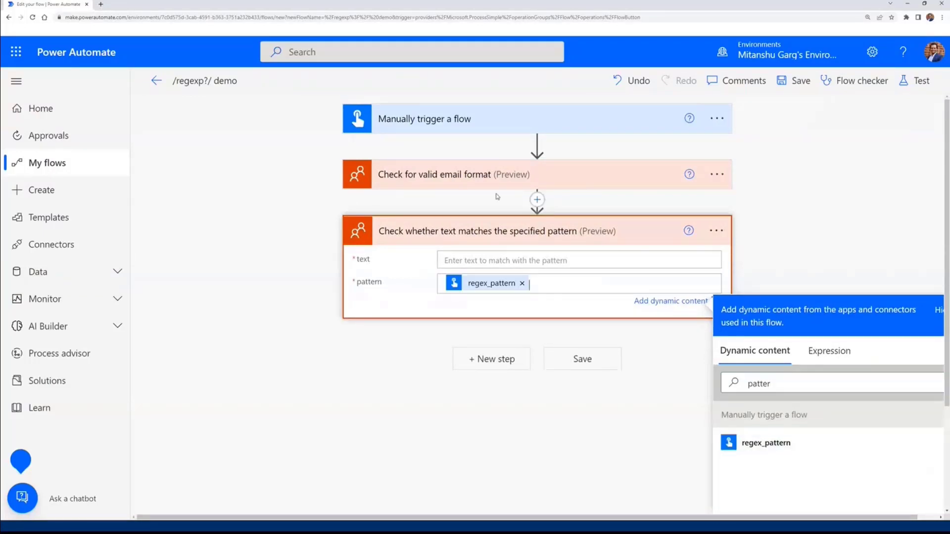
Set the text parameter of the pattern-matching action to the trigger's input_request dynamic value
click(507, 260)
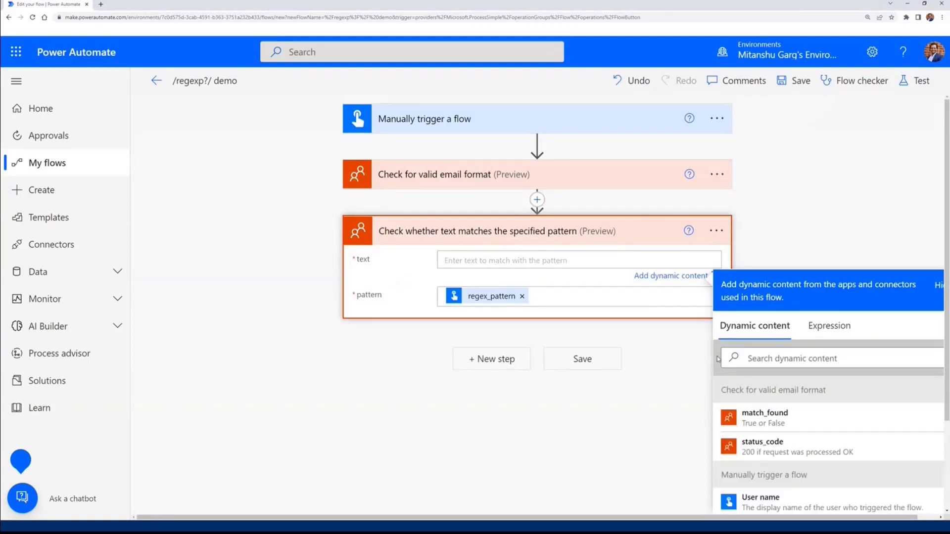
click(432, 122)
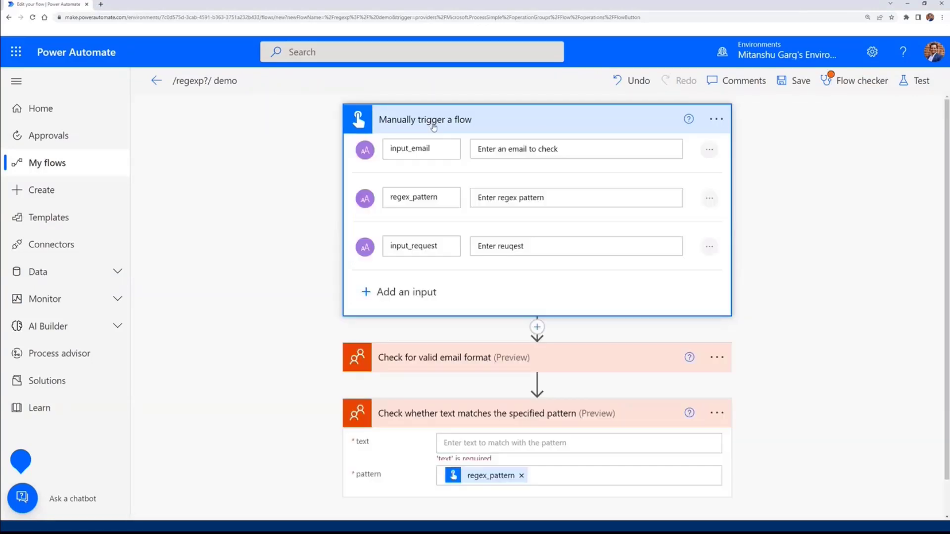
click(432, 121)
click(490, 270)
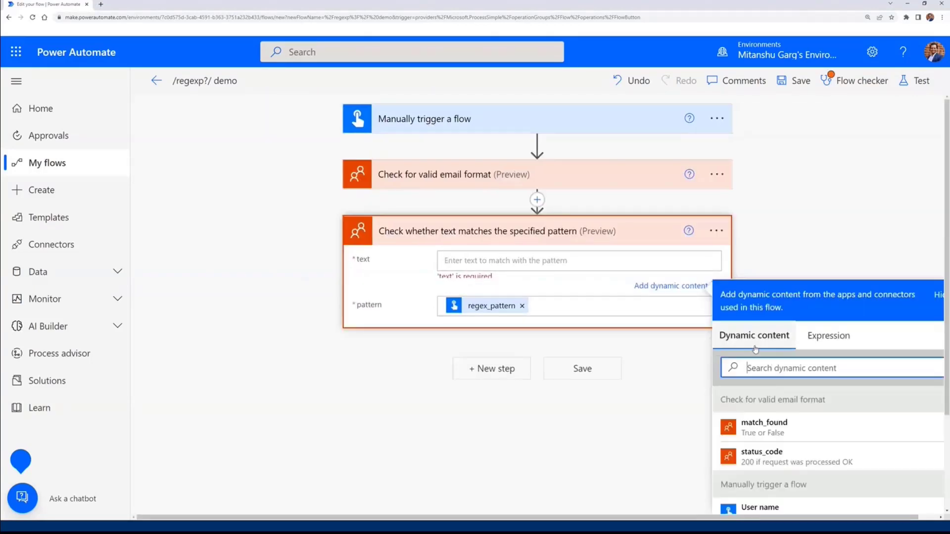
text(requ)
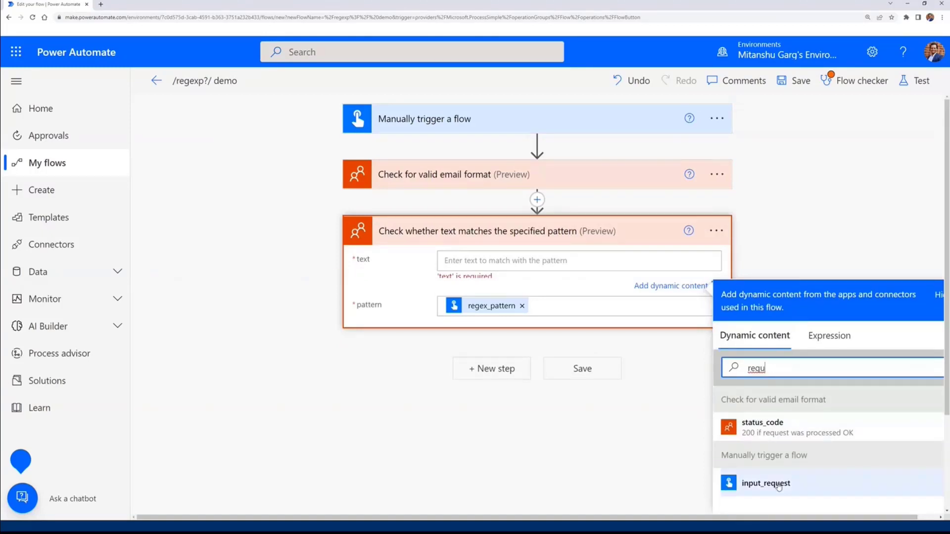
click(753, 483)
click(448, 414)
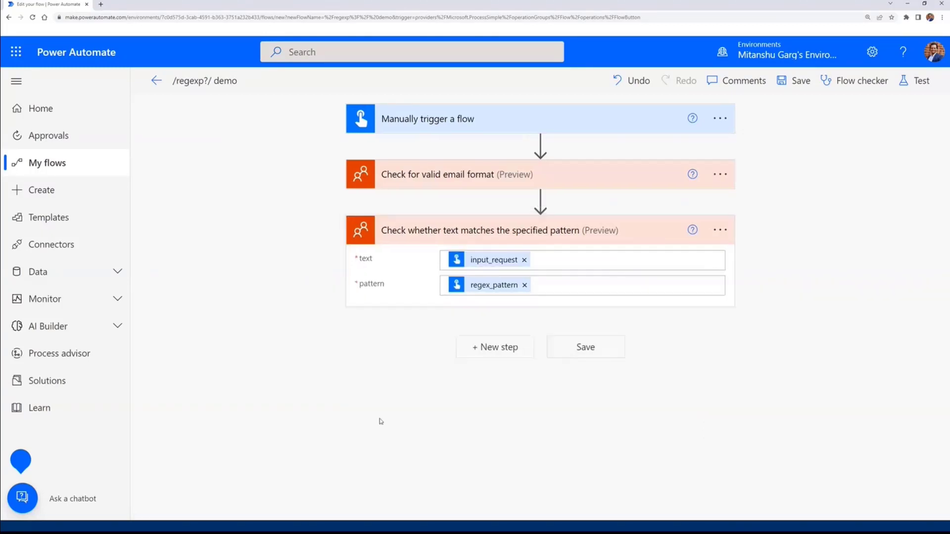
Recheck the trigger's inputs and add a Compose data operation after the pattern-matching action
click(445, 122)
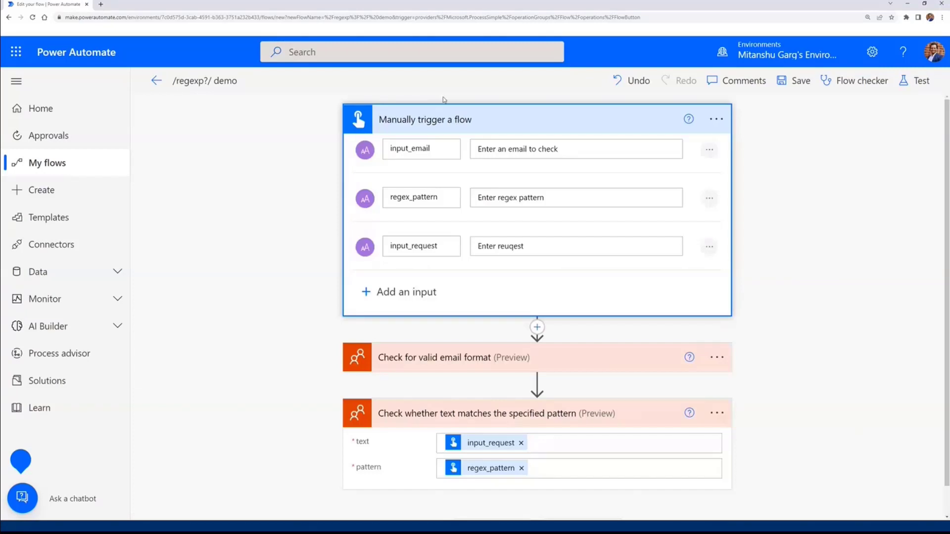
click(441, 121)
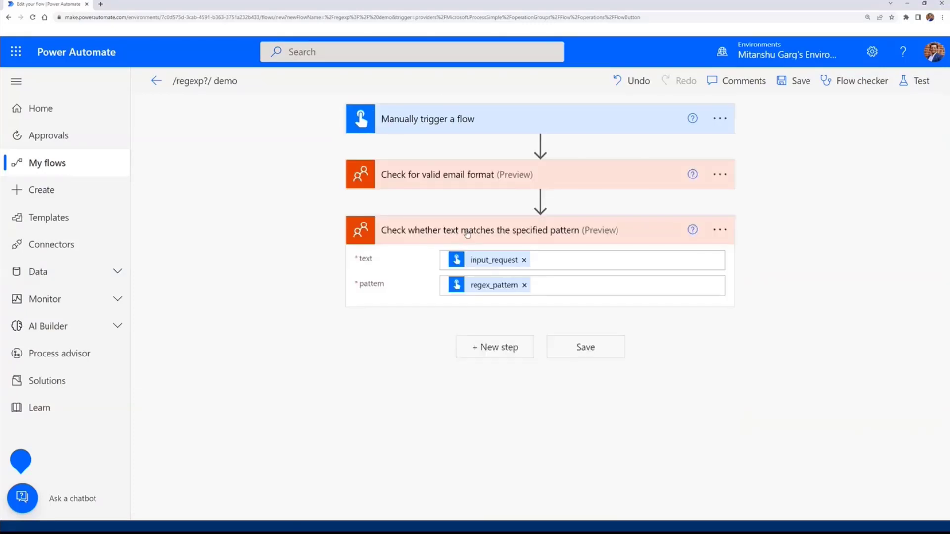
click(467, 234)
click(495, 285)
text(compose)
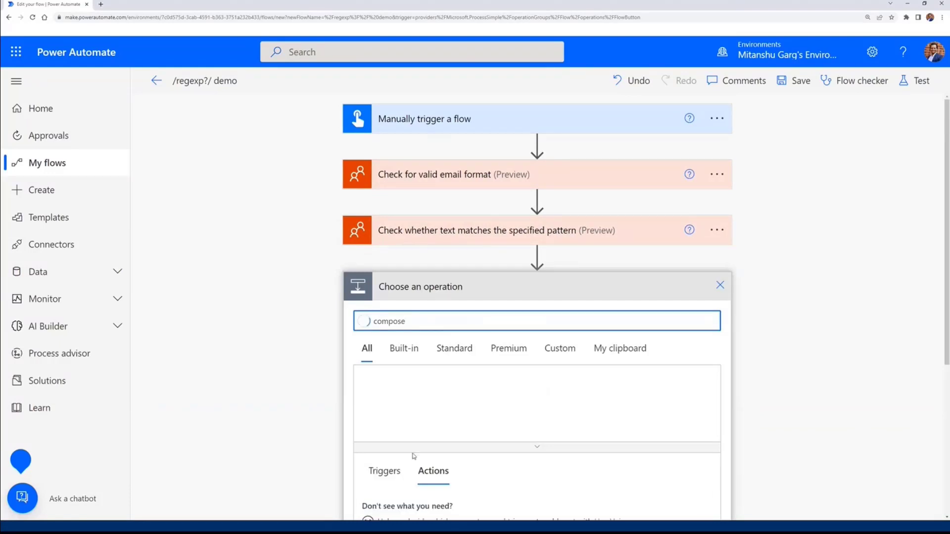
scroll(401, 448, down, 2)
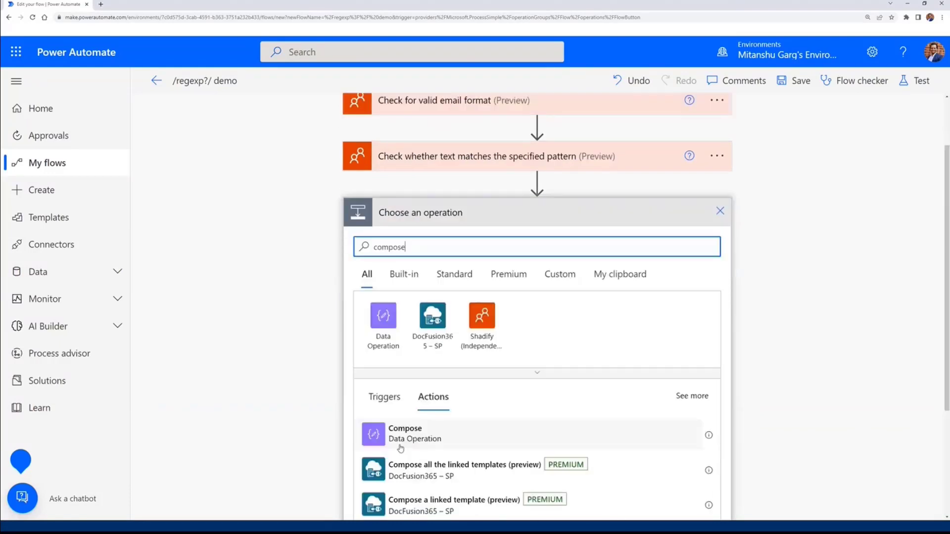
click(401, 448)
Fill the Compose inputs with "email:" followed by the match_found value from the valid email format check
click(461, 315)
text(ema)
text(ilk)
key(BackSpace)
text(l:)
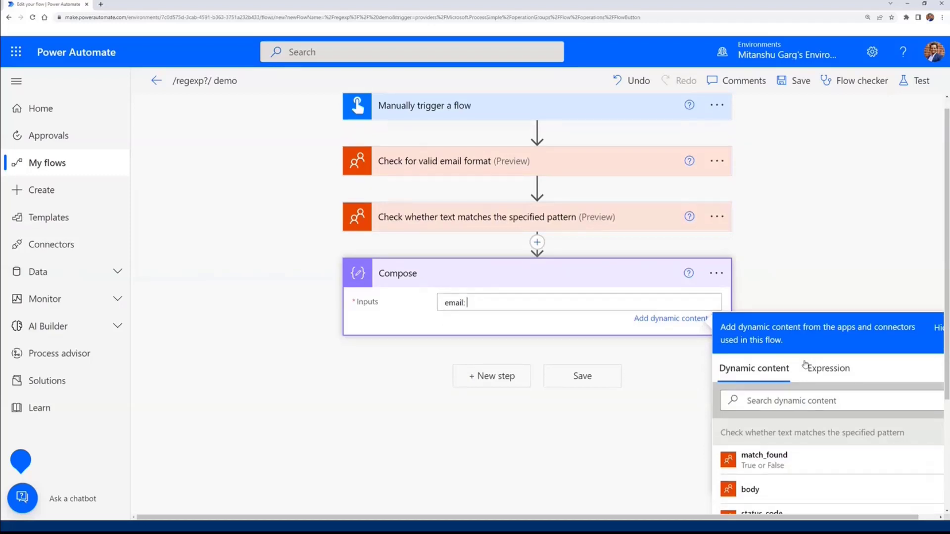
scroll(773, 411, down, 3)
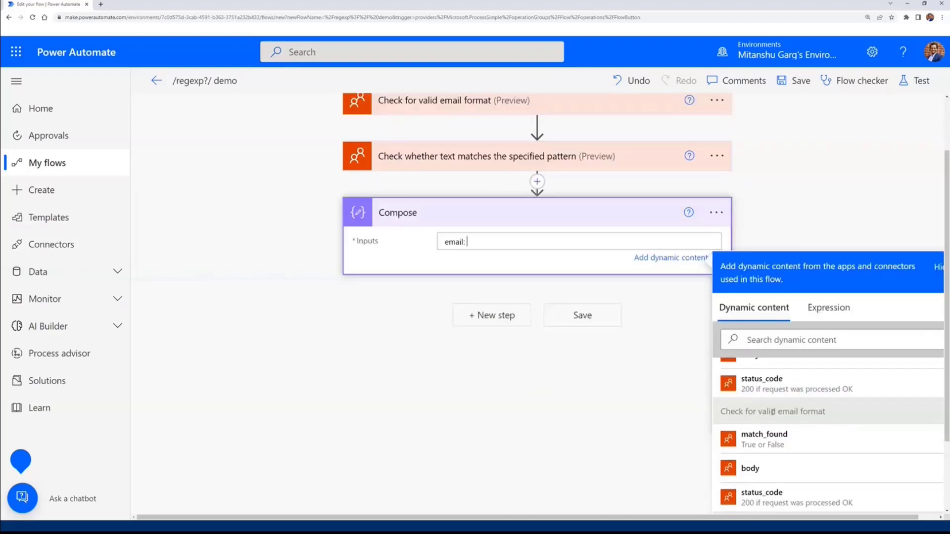
click(772, 440)
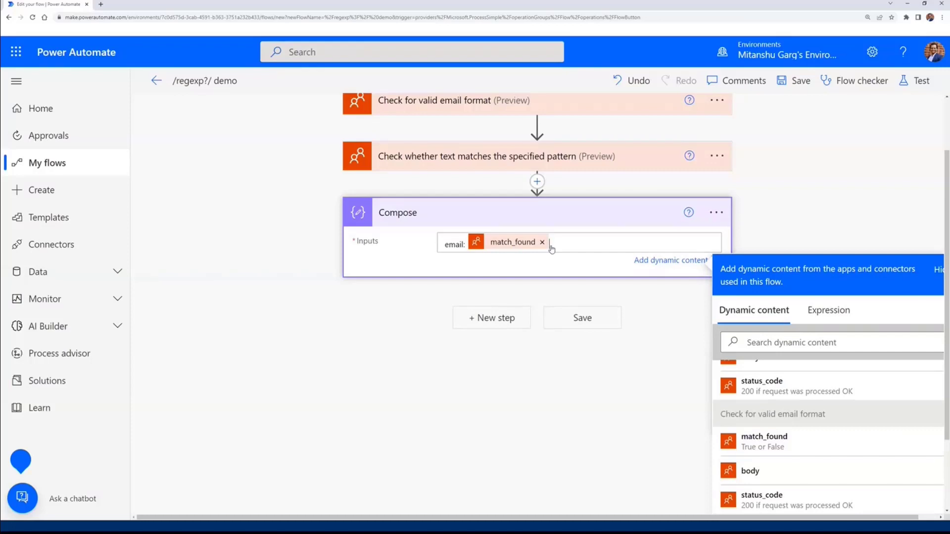
click(707, 223)
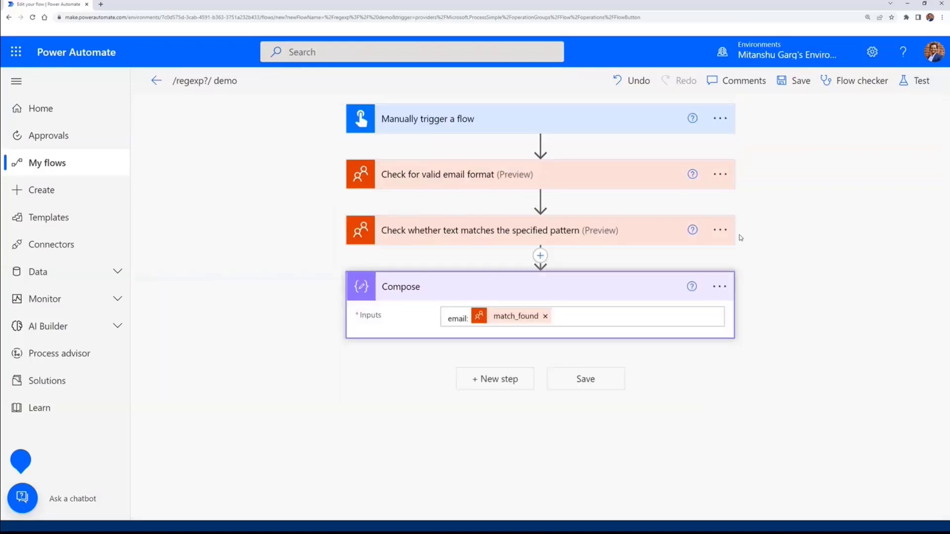
Rename the Compose action to "summary"
click(719, 287)
click(765, 329)
text(summary)
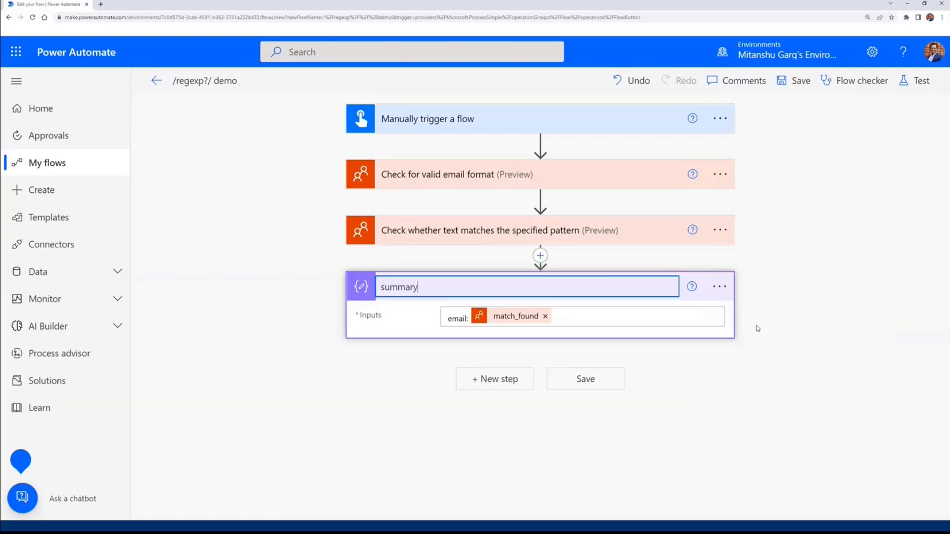
click(710, 442)
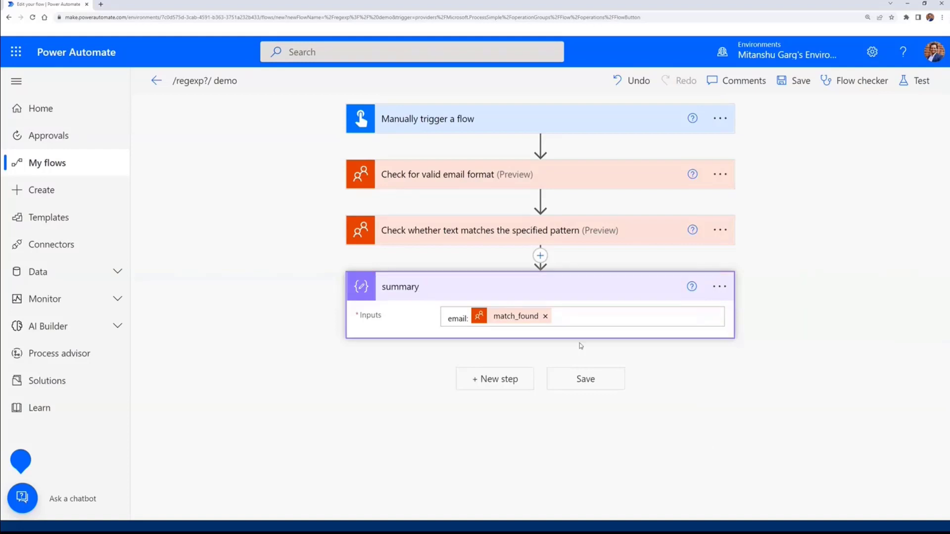
Add a second line to the summary inputs with "custom pattern:" followed by the match_found value from the pattern-matching action
click(580, 317)
text(cu)
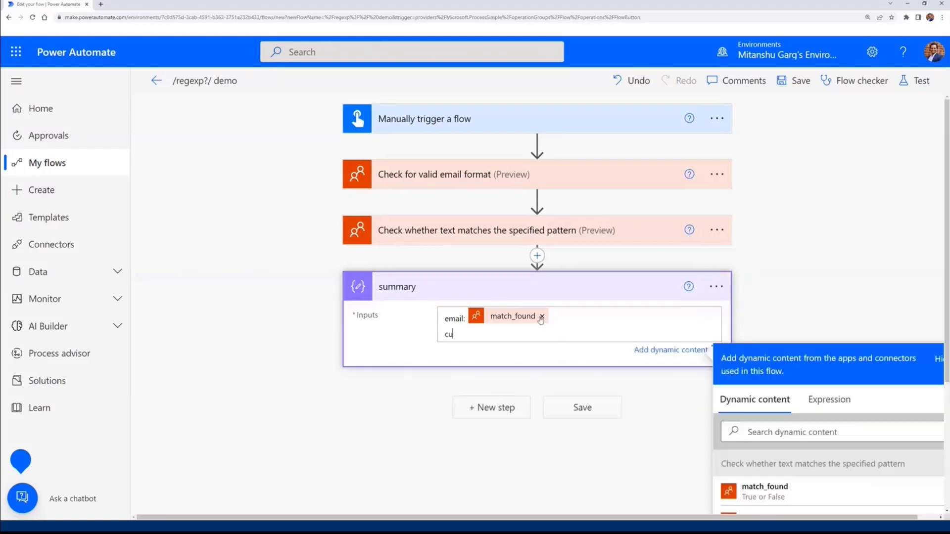
text(stom pattern: match_found)
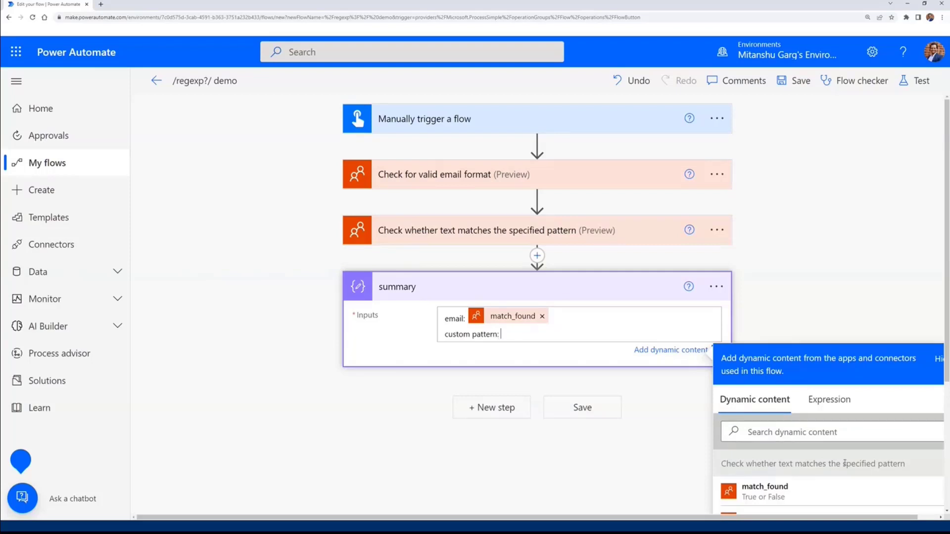
click(820, 488)
click(330, 412)
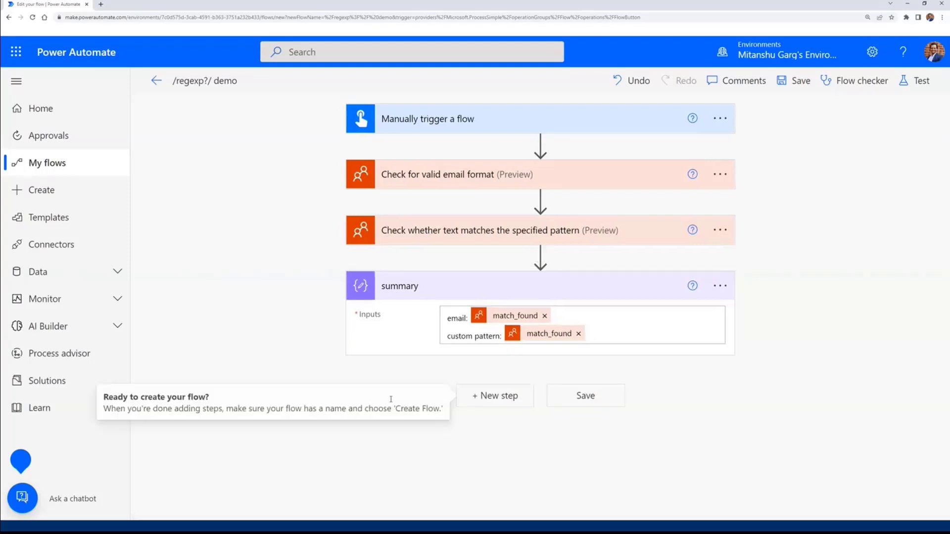
Save the flow and start a manual test of it
click(571, 396)
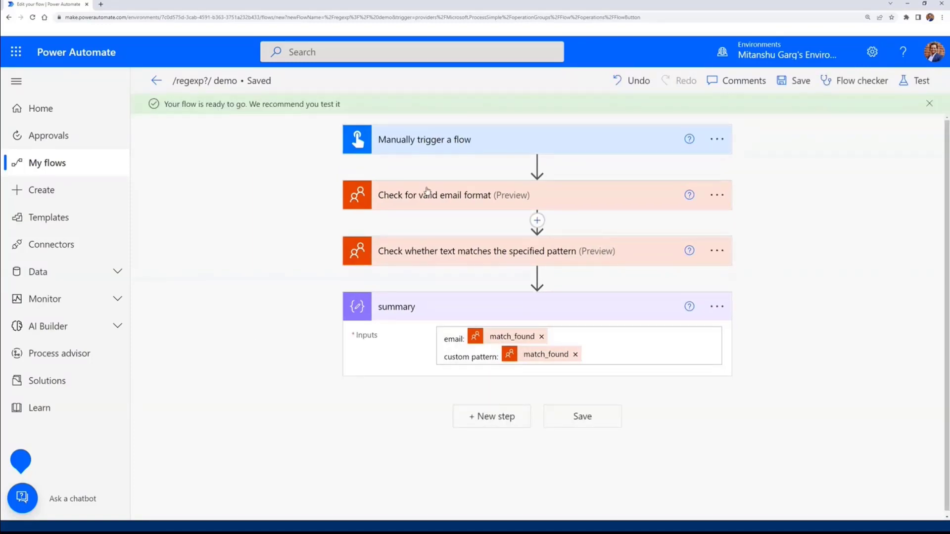
click(907, 90)
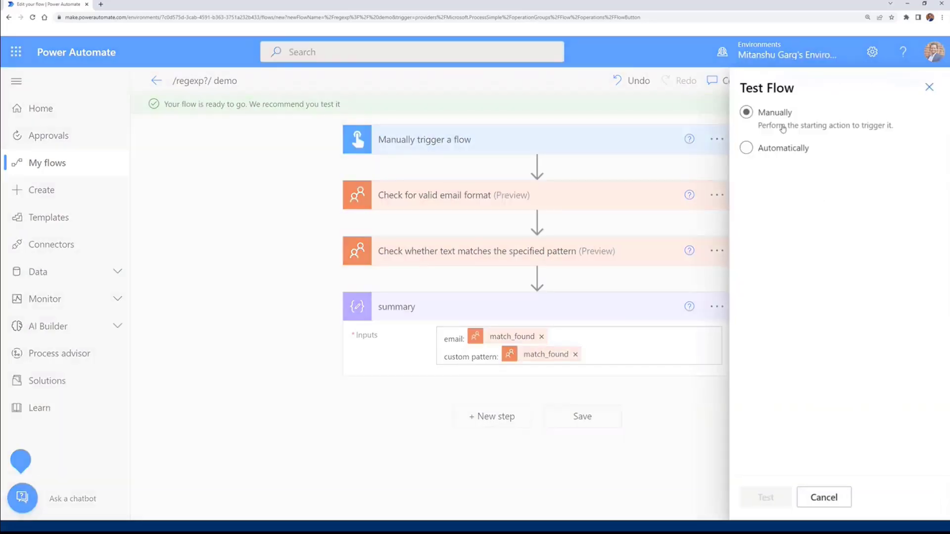
click(766, 498)
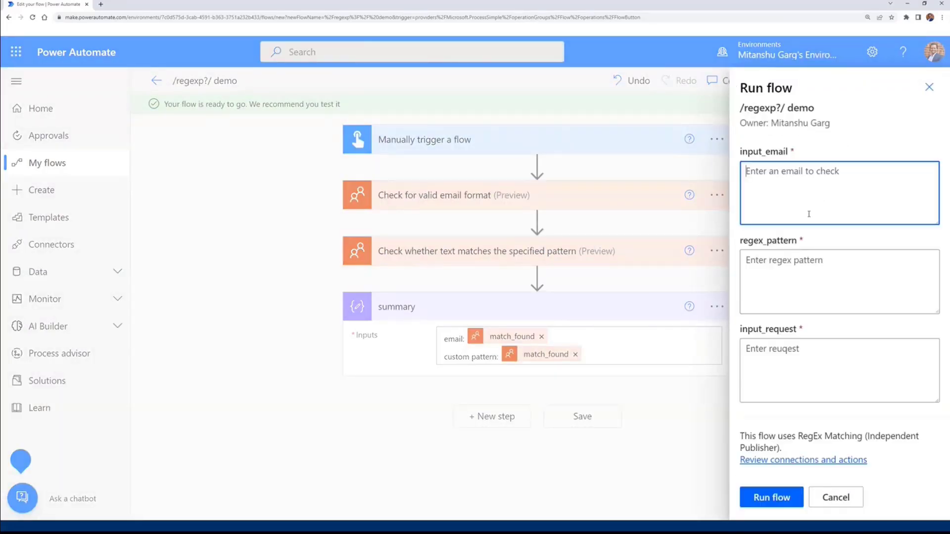
Fill the test run's input_email with a correctly formatted sample email address
text(demo"ea)
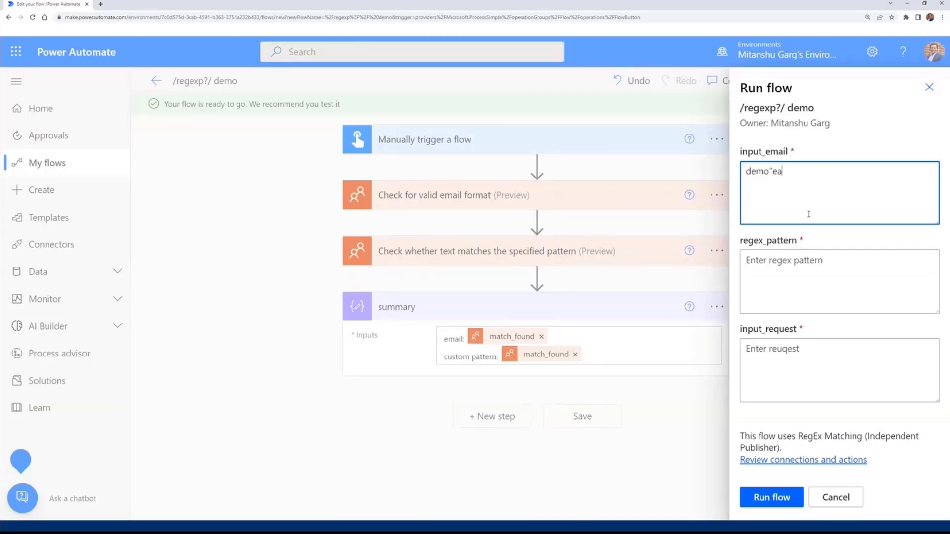
key(BackSpace)
key(BackSpace)
key(BackSpace)
text(@example.colm)
key(BackSpace)
key(BackSpace)
text(m)
Set regex_pattern to [A-Z]{3} and input_request to 123, and run the flow through to its run details
click(809, 280)
text([A-Z])
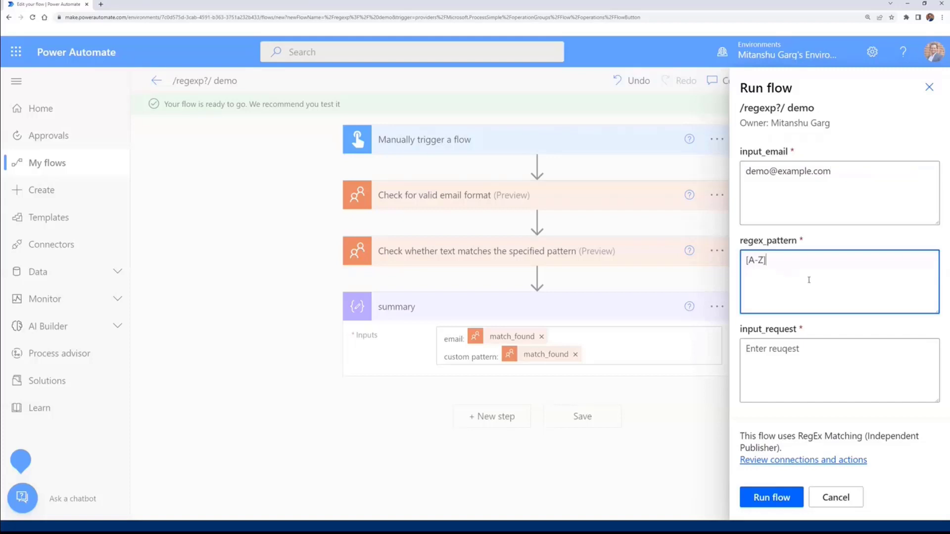
text({3})
click(810, 360)
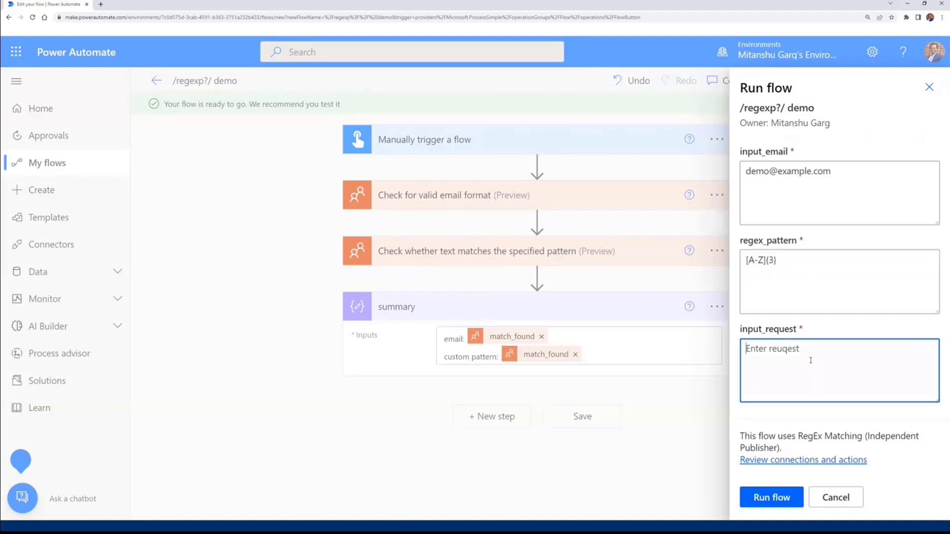
text(123)
click(768, 497)
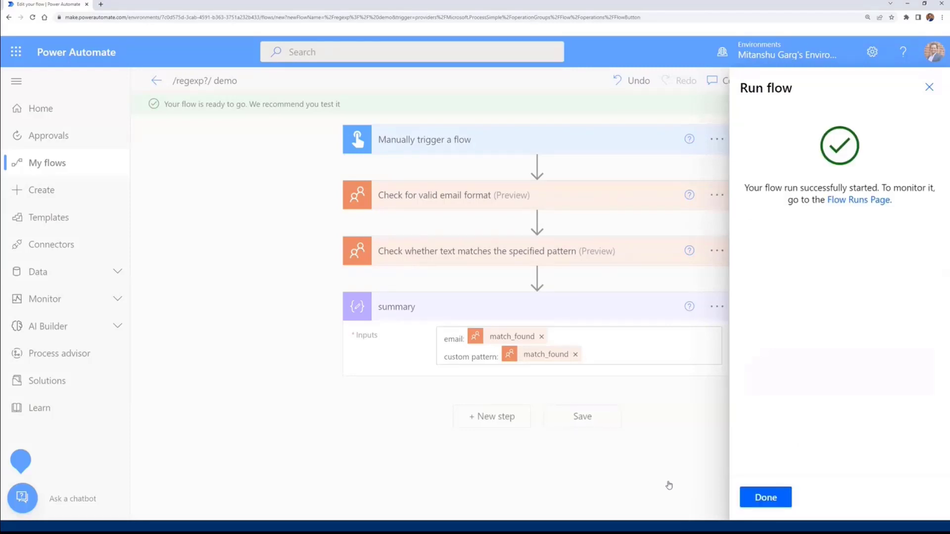
click(790, 493)
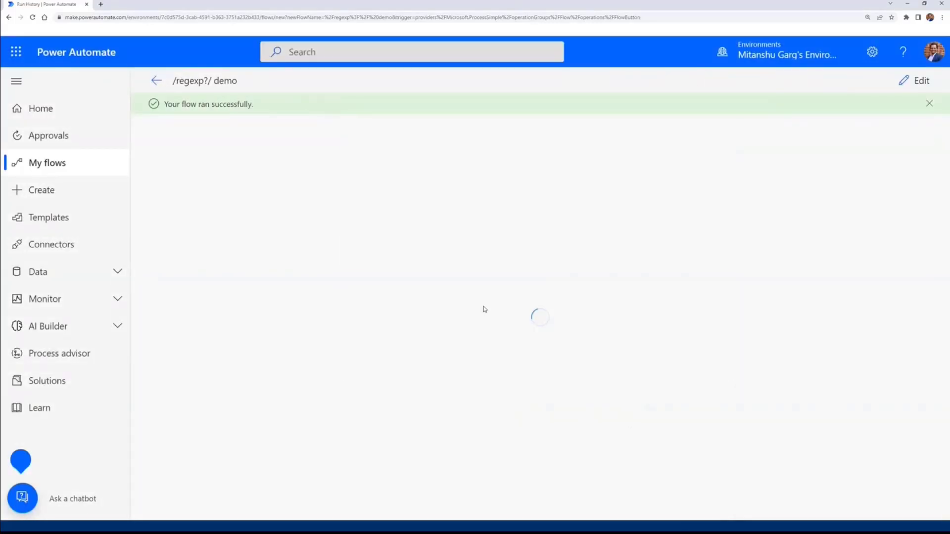
Examine the summary results in the run and compare them with the pattern-matching action's text, pattern and match_found output
click(469, 321)
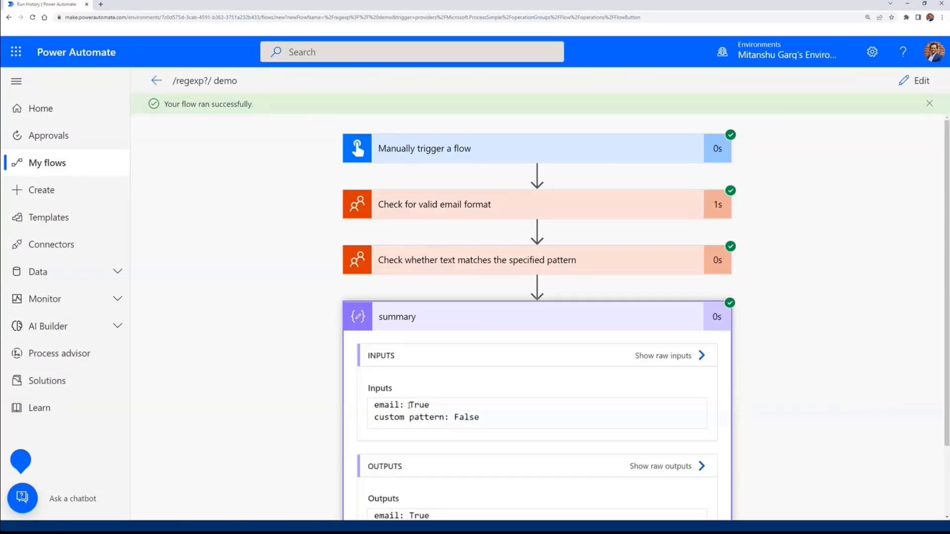
triple_click(466, 418)
click(447, 263)
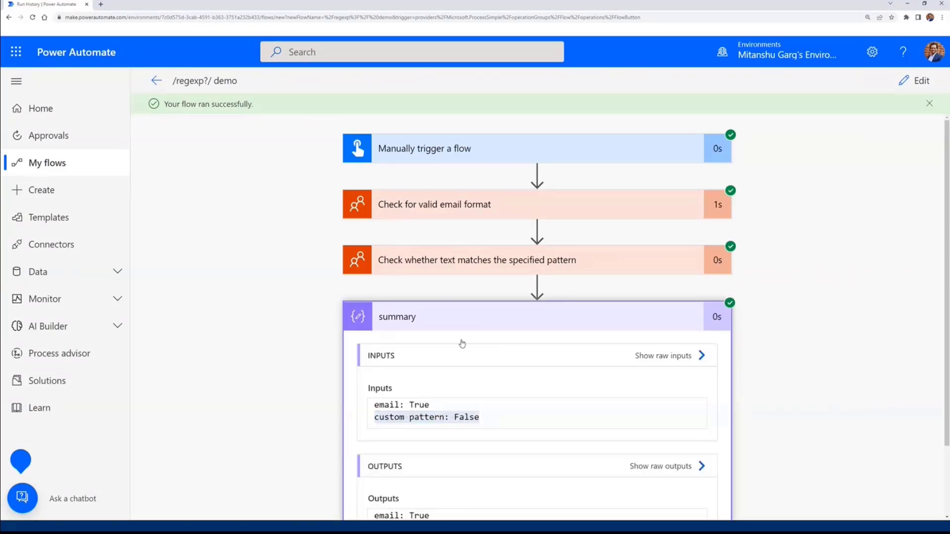
triple_click(388, 393)
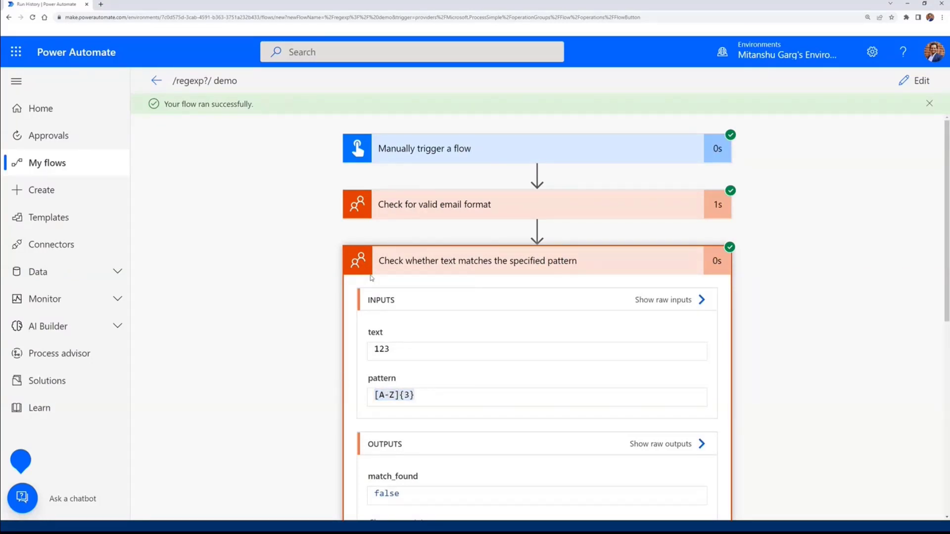
click(387, 262)
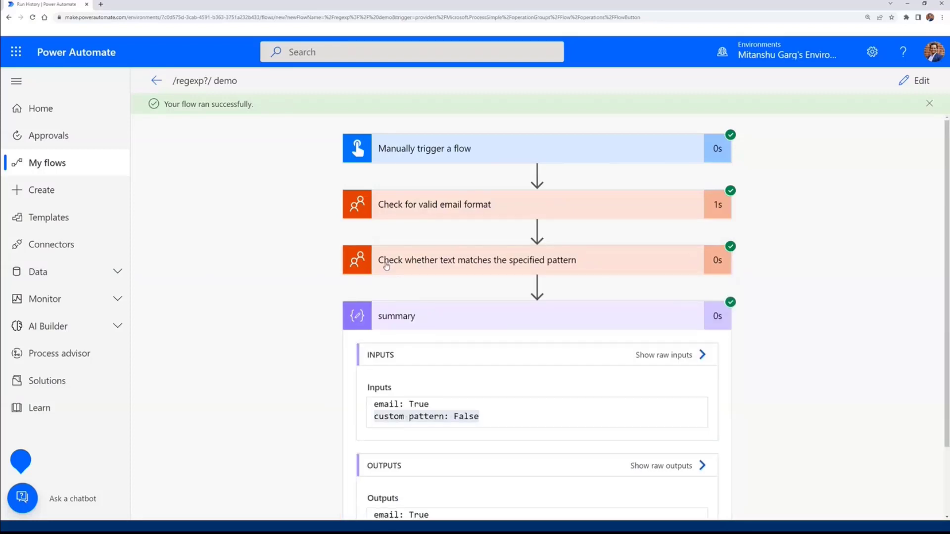